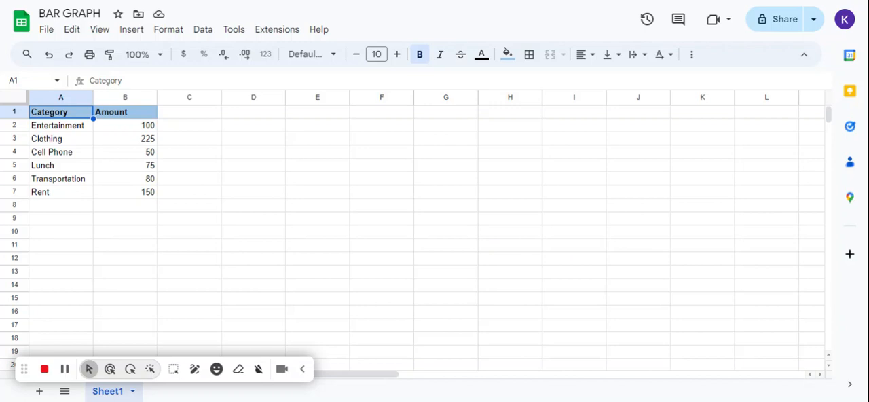
left_click(65, 127)
left_click(57, 116)
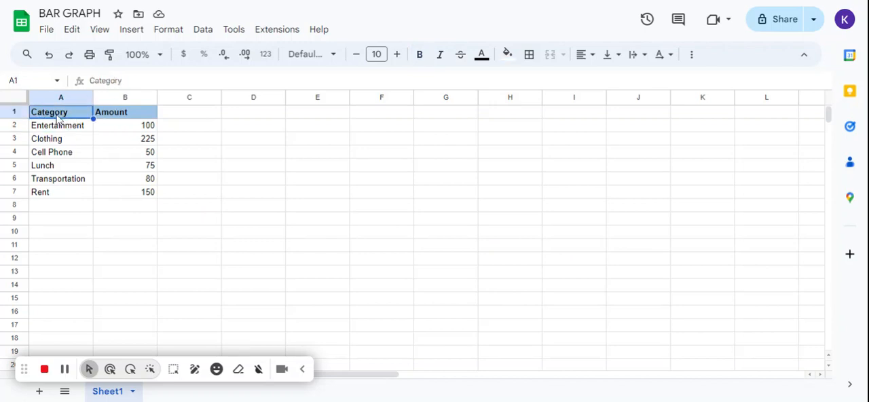
left_click_drag(102, 113, 71, 120)
Enter the sample text "jndjksdjsdj" in cell C2 and clear the cell again.
double_click(182, 131)
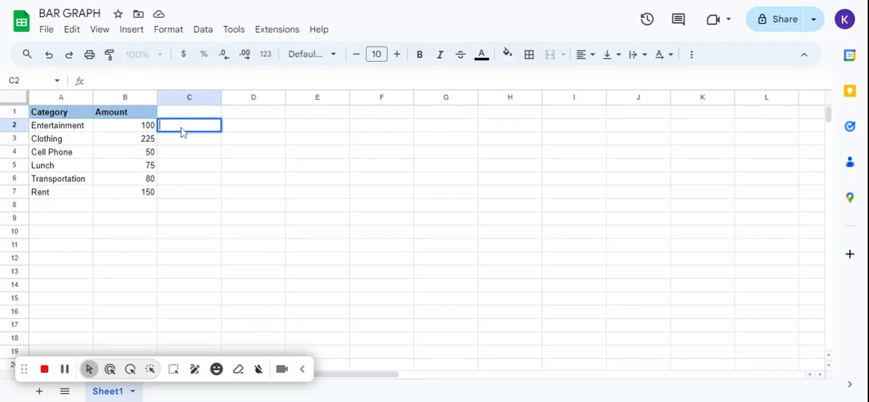
type("jndjksdjsdj")
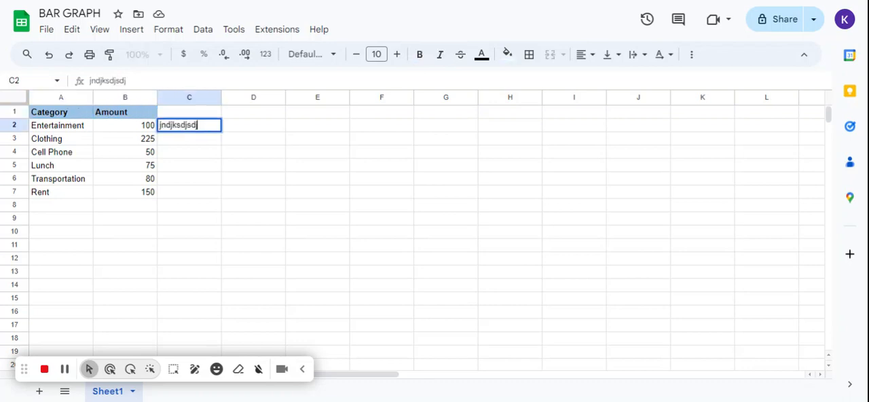
key("Return")
double_click(175, 129)
key("BackSpace")
key("ctrl+a")
key("BackSpace")
left_click(87, 117)
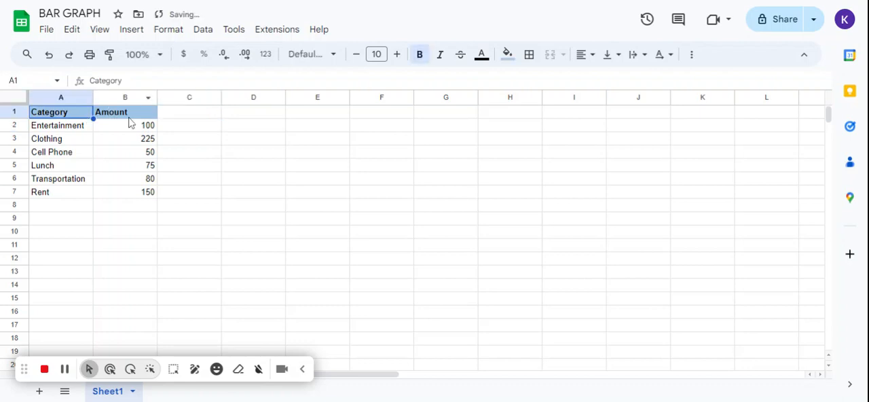
left_click(506, 55)
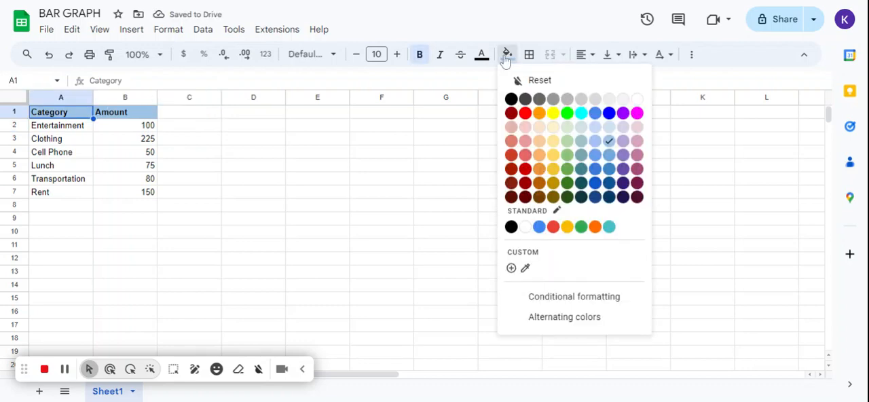
left_click(68, 115)
left_click(109, 111)
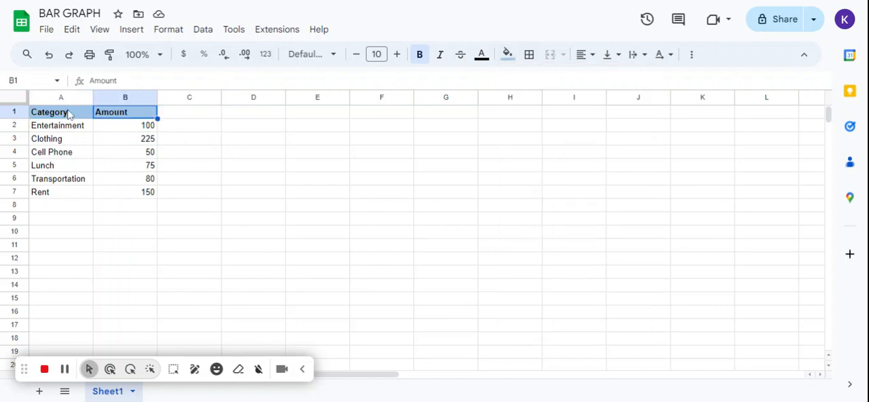
left_click(64, 112)
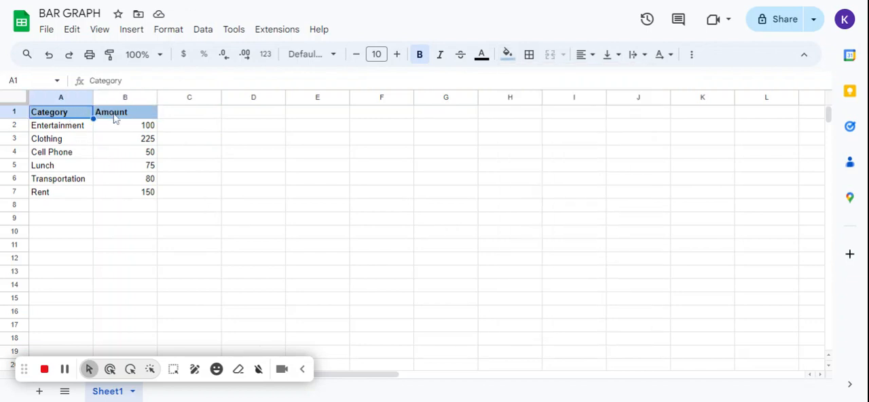
Center the Category and Amount headers in cells A1:B1 horizontally.
left_click(116, 114)
left_click(81, 115, "shift")
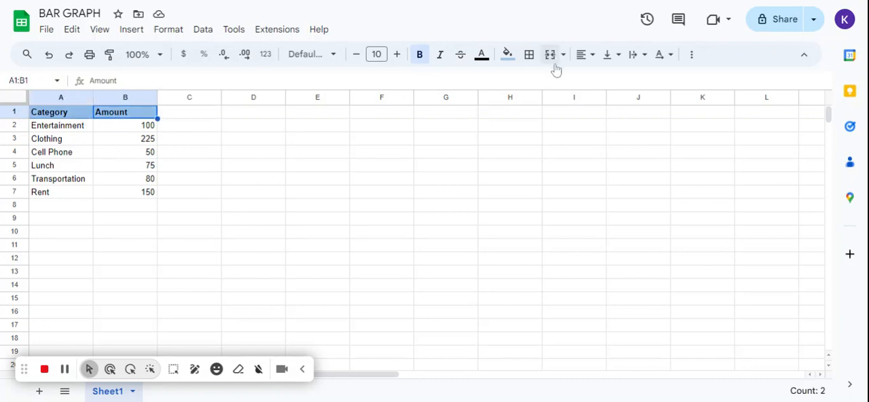
left_click(586, 56)
left_click(604, 83)
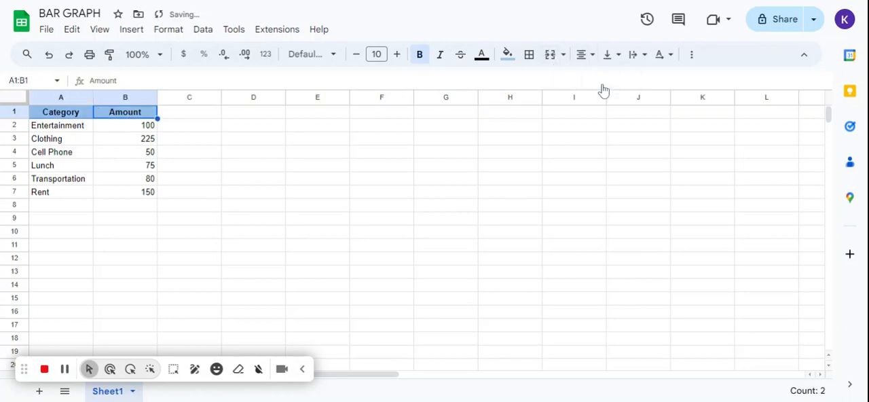
left_click(373, 184)
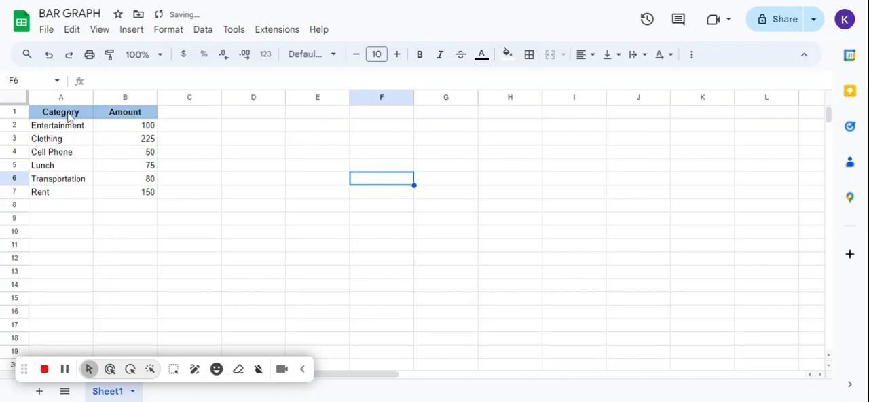
Apply all borders to the table in cells A1:B7.
left_click_drag(68, 114, 141, 201)
left_click(529, 56)
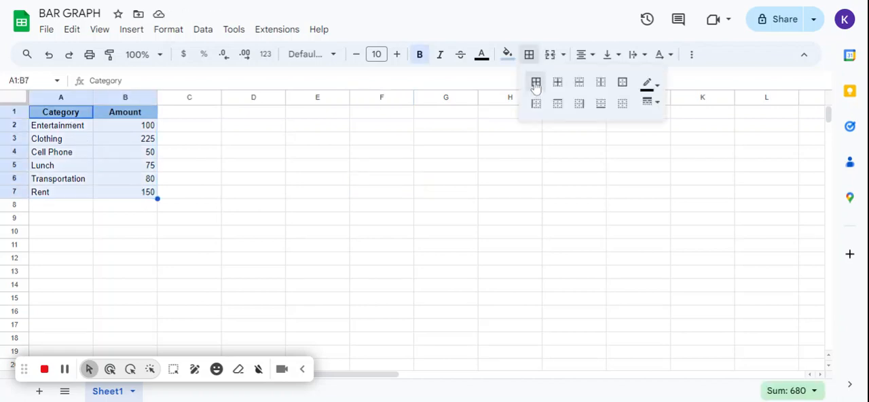
left_click(536, 84)
left_click(252, 213)
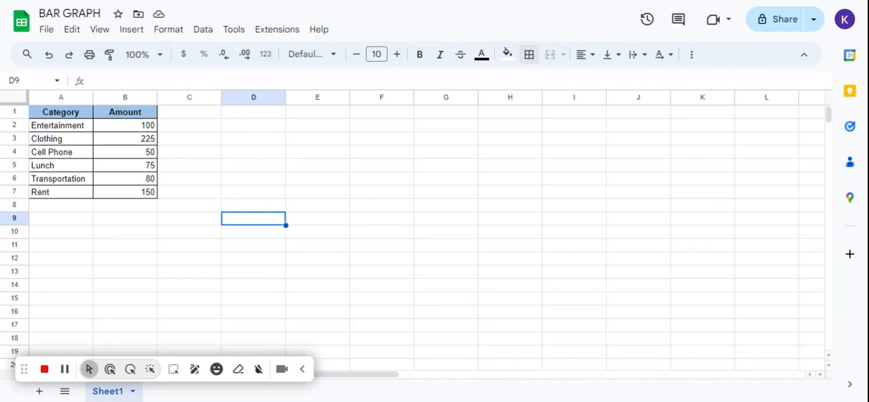
Insert a chart from the data in A1:B7 and move it beside the table so it no longer covers the Amount column.
left_click_drag(54, 114, 134, 202)
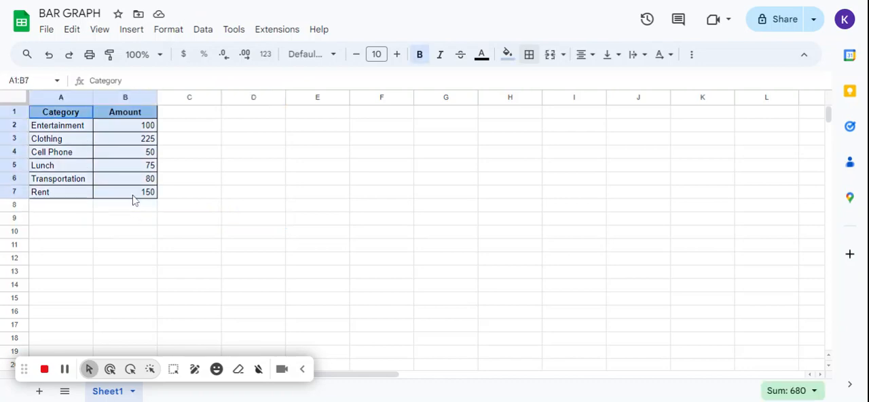
left_click(132, 29)
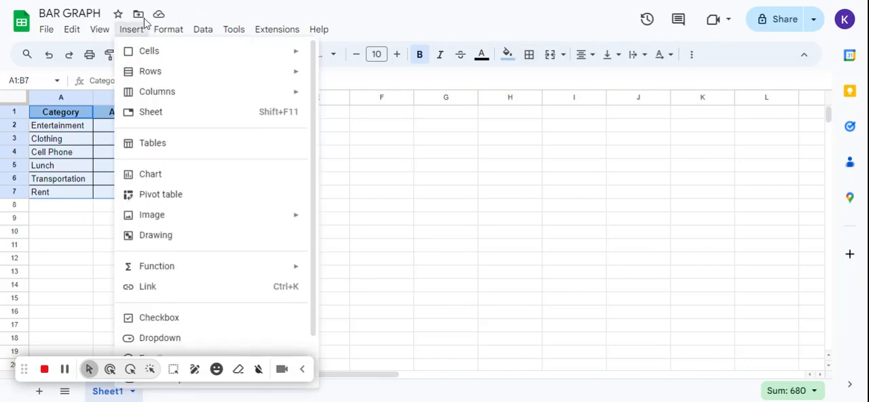
left_click(132, 33)
left_click(132, 33)
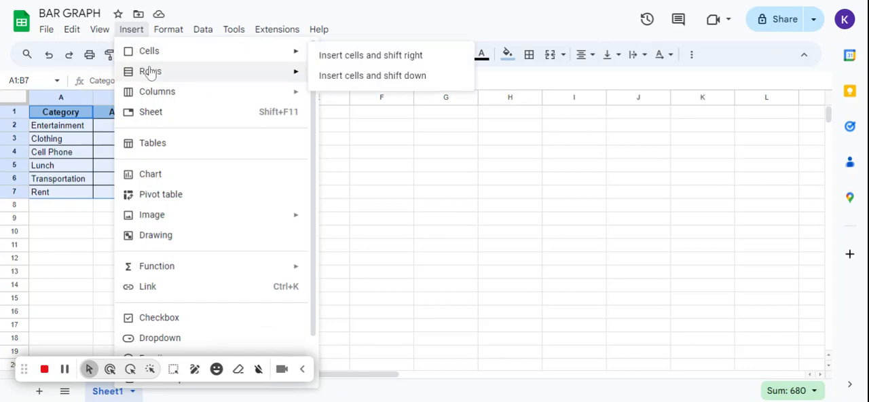
left_click(160, 180)
left_click(166, 182)
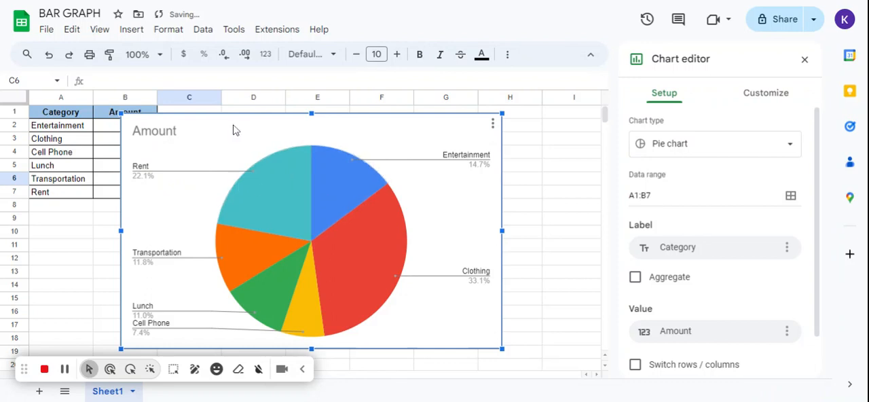
left_click_drag(231, 129, 295, 126)
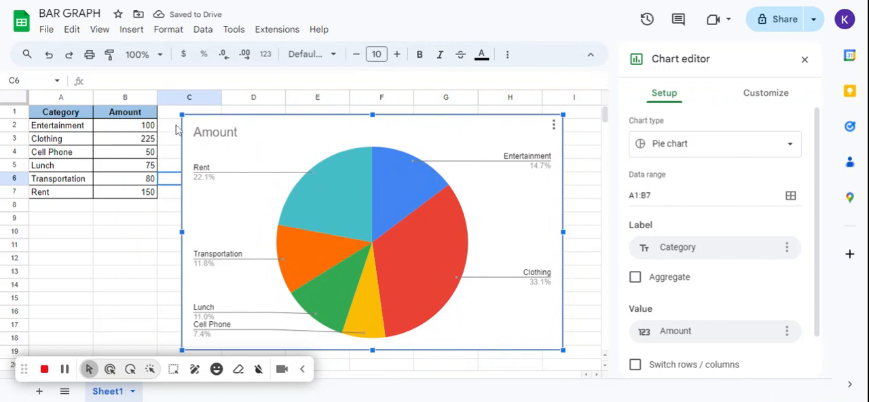
left_click(207, 318)
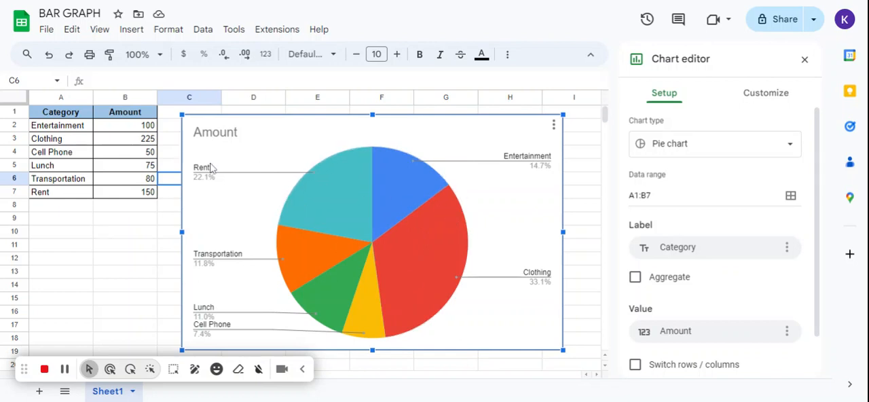
Change the chart type from pie to the suggested column chart of Amount vs. Category.
left_click(650, 150)
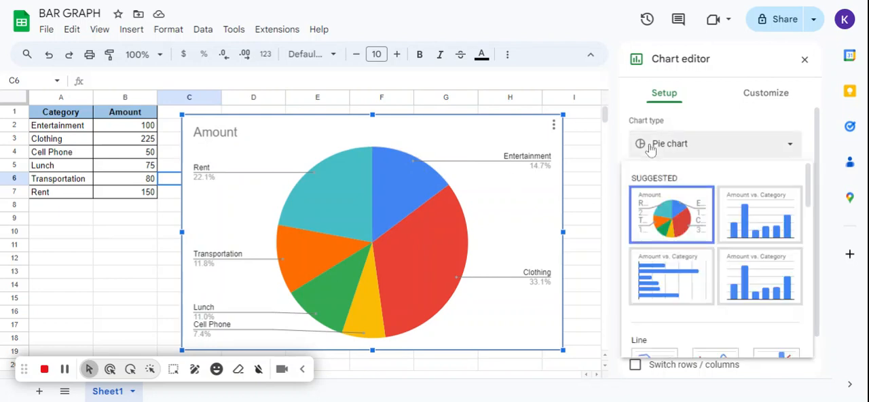
left_click(650, 146)
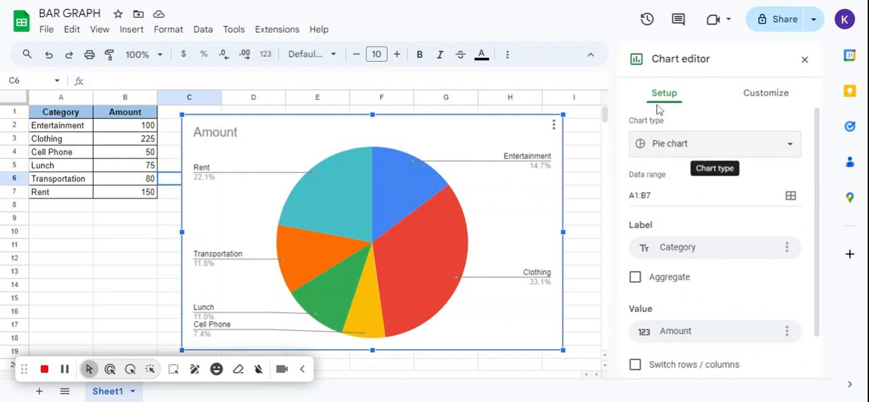
left_click(668, 151)
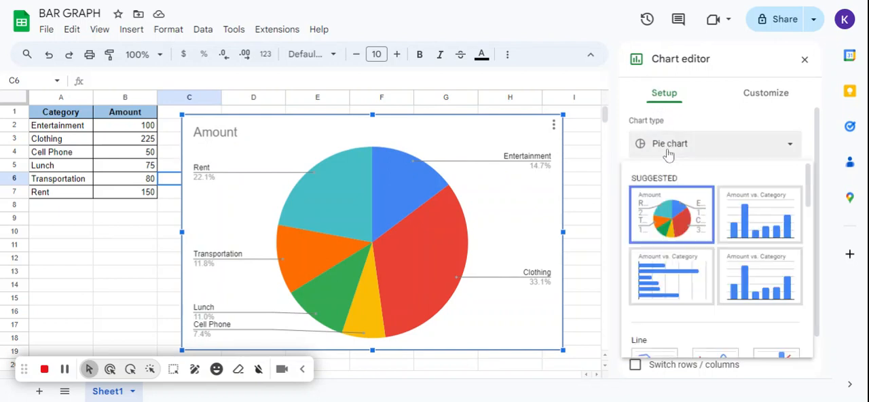
left_click(735, 226)
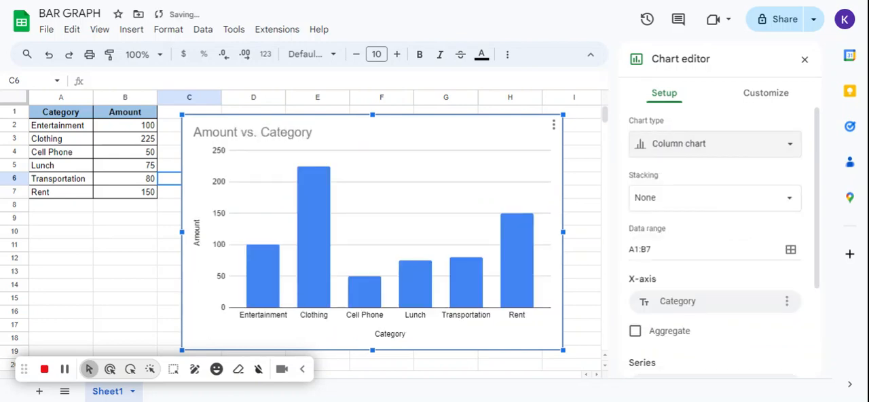
Try the Amount vs. Category chart as a bar chart and as a line chart.
left_click(685, 157)
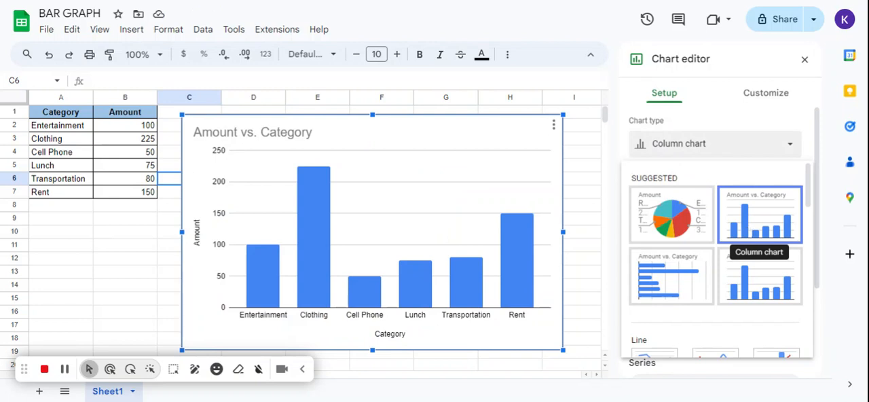
left_click(691, 292)
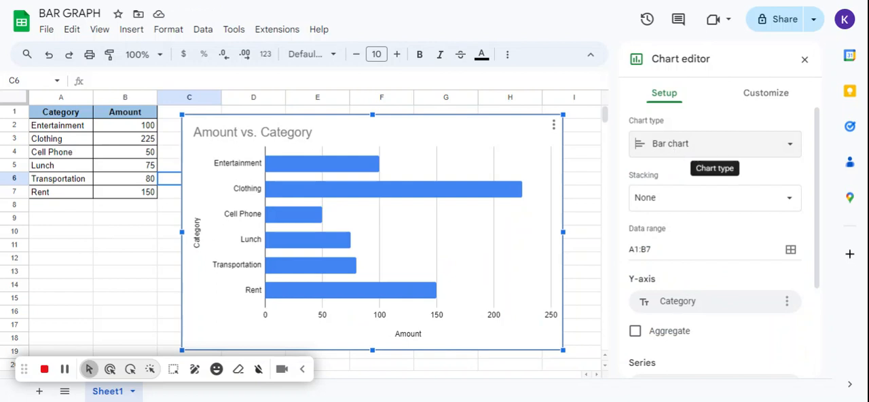
left_click(715, 146)
scroll(718, 252, "down", 3)
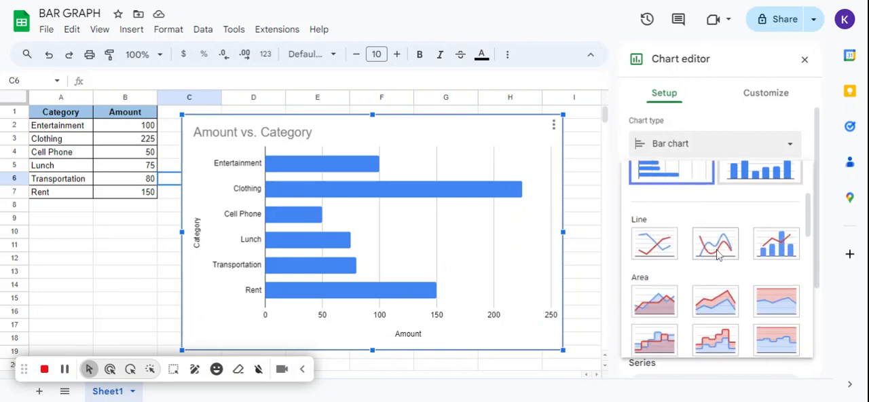
left_click(667, 251)
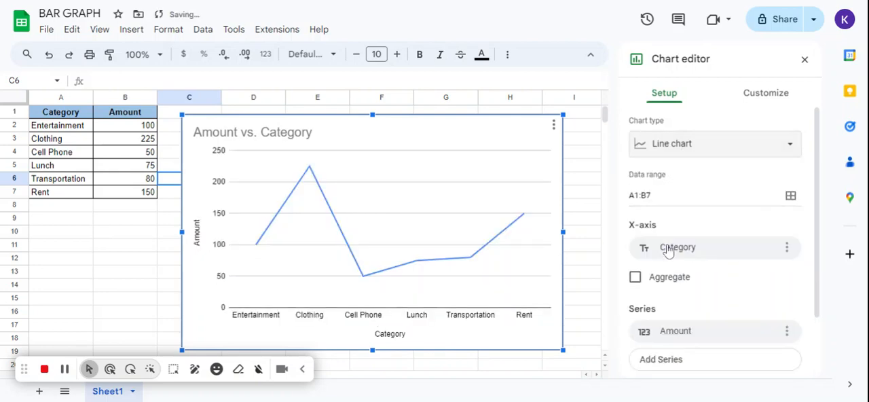
Try displaying the category amounts as a scatter chart.
left_click(657, 155)
scroll(743, 296, "down", 5)
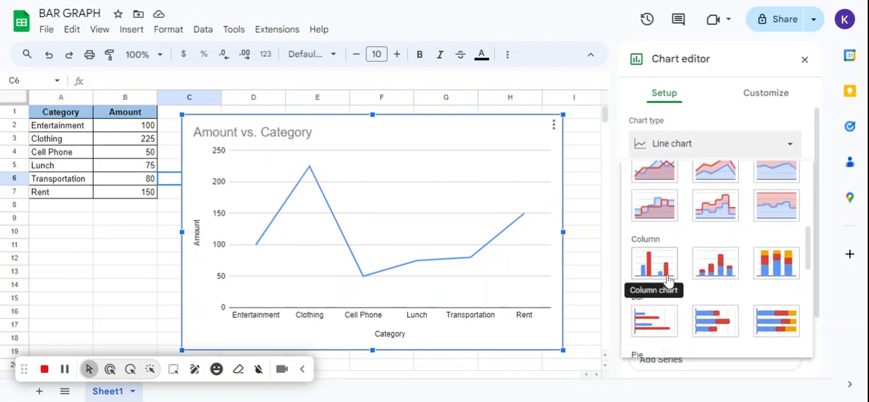
scroll(714, 326, "down", 3)
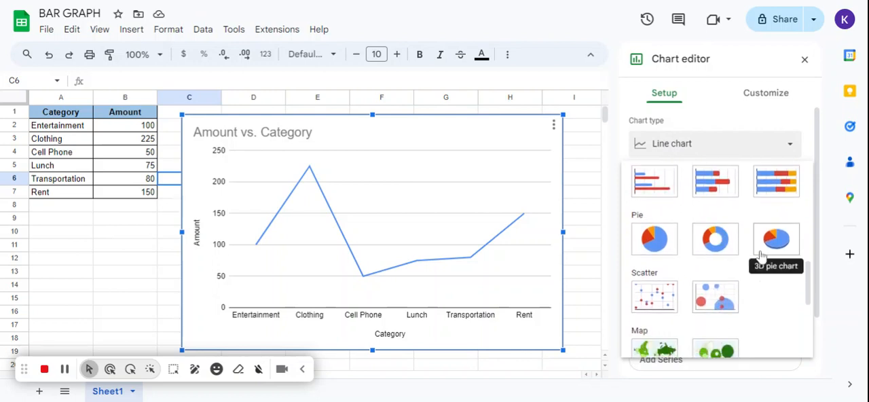
left_click(654, 297)
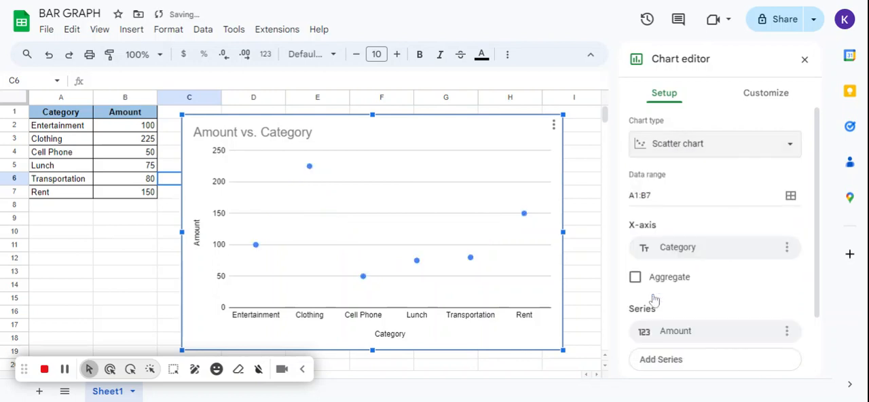
Try displaying the amounts as a histogram chart.
left_click(667, 157)
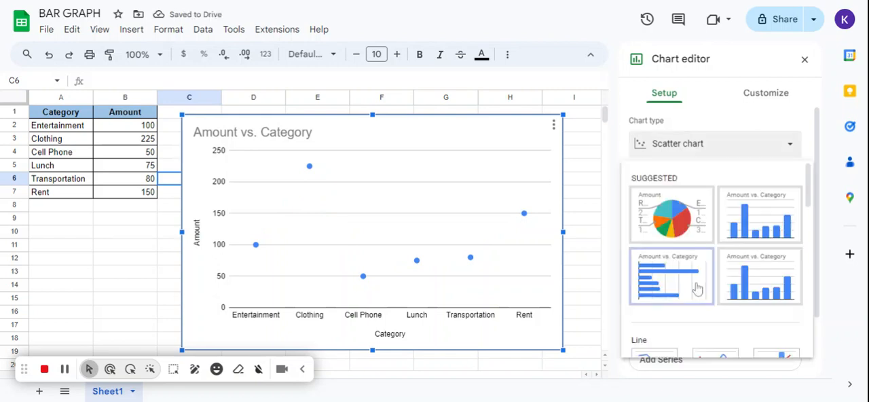
scroll(695, 287, "down", 2)
scroll(698, 289, "down", 6)
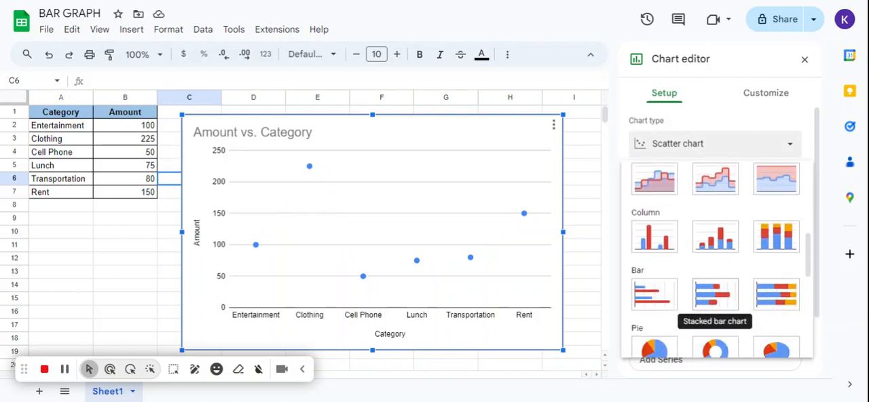
scroll(713, 306, "down", 3)
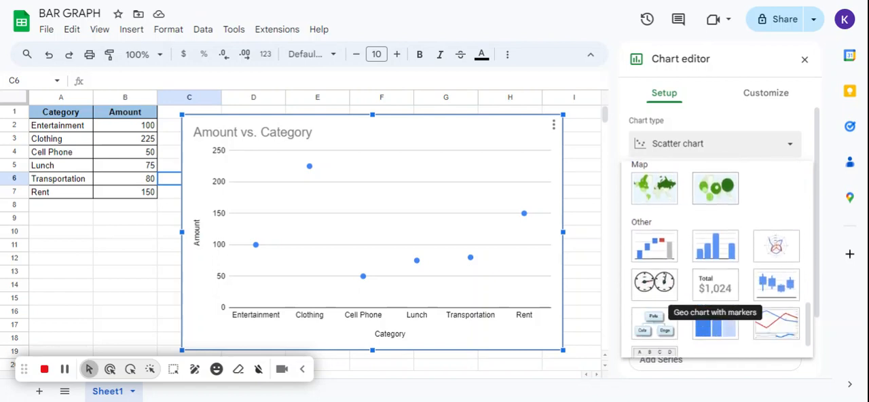
left_click(709, 243)
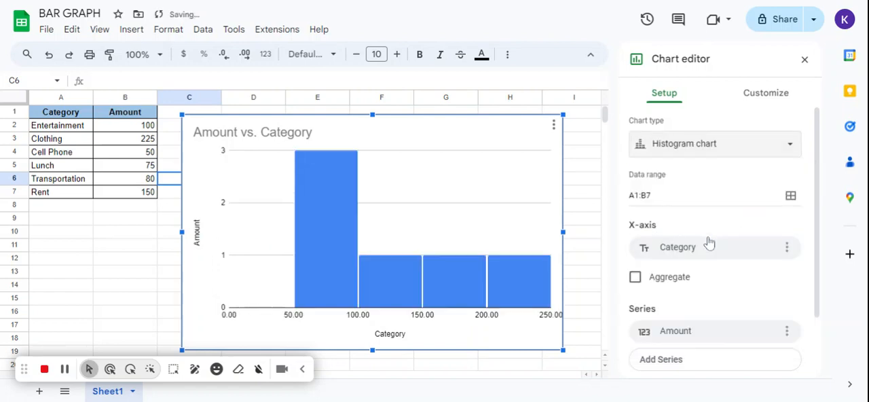
Switch the histogram back to the suggested column chart of Amount vs. Category.
left_click(674, 155)
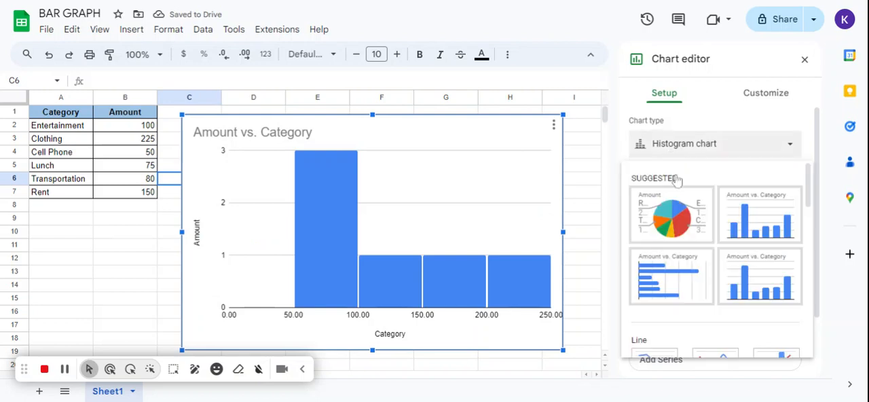
left_click(762, 216)
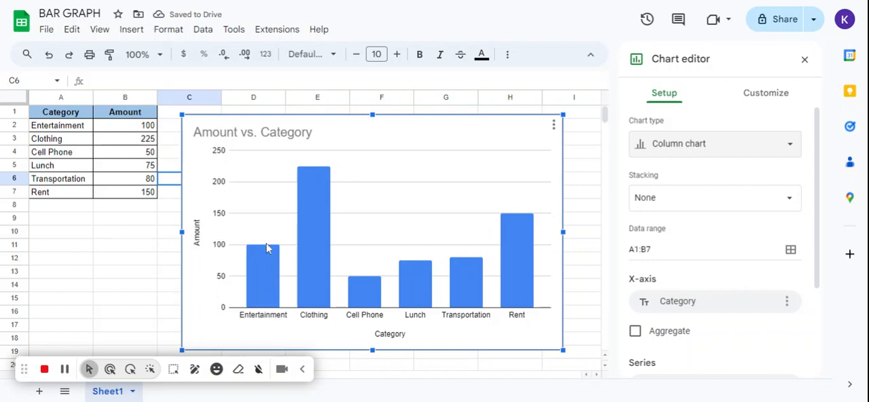
Open the chart's Series customization settings and look through the available formatting options.
double_click(199, 246)
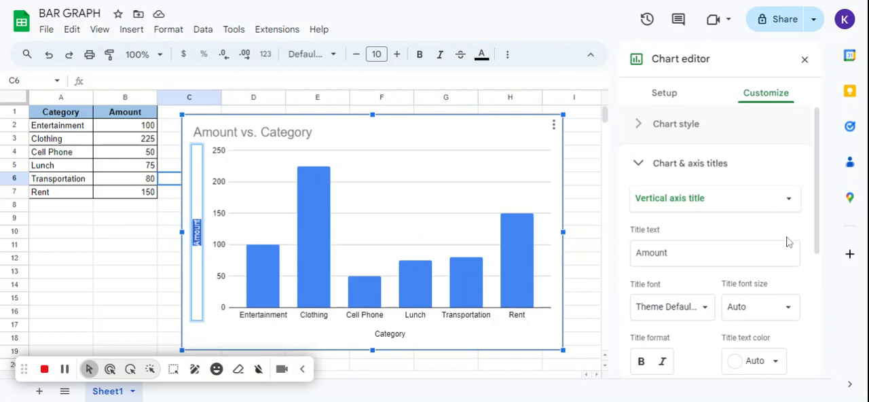
scroll(791, 244, "down", 3)
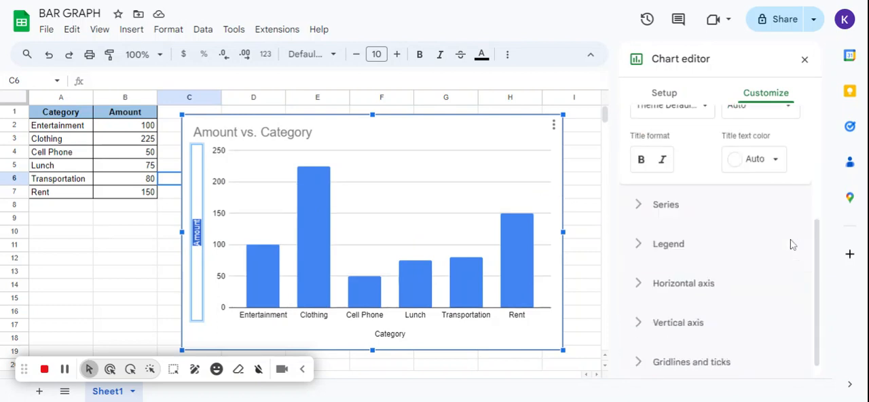
left_click(679, 203)
scroll(719, 258, "down", 1)
scroll(719, 258, "down", 2)
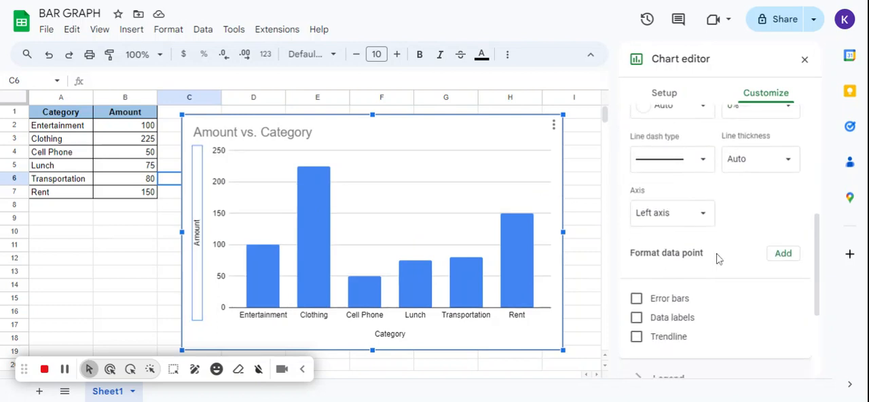
scroll(718, 258, "up", 5)
scroll(670, 142, "up", 1)
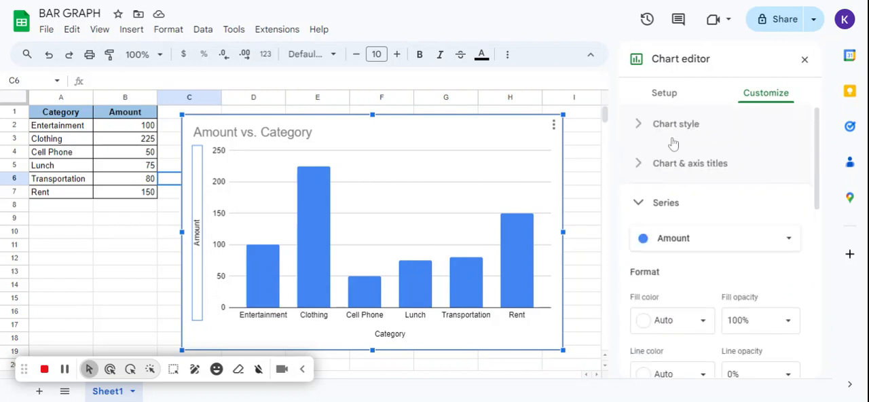
Select the Amount series and change the fill color of its columns to golden yellow.
left_click(656, 237)
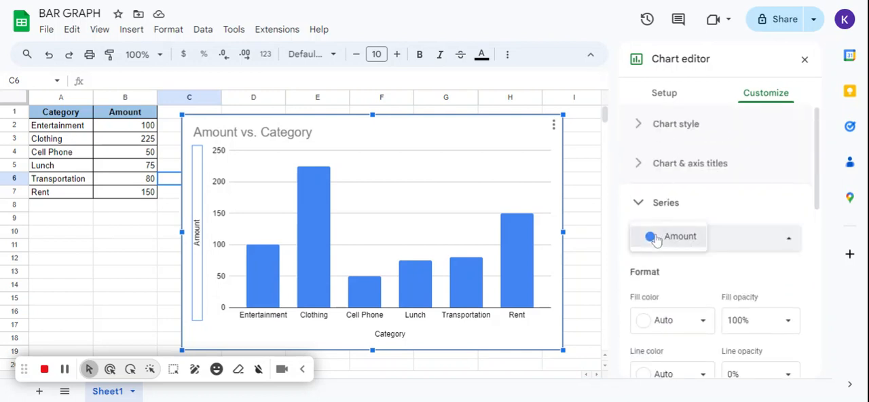
left_click(656, 240)
scroll(713, 275, "down", 3)
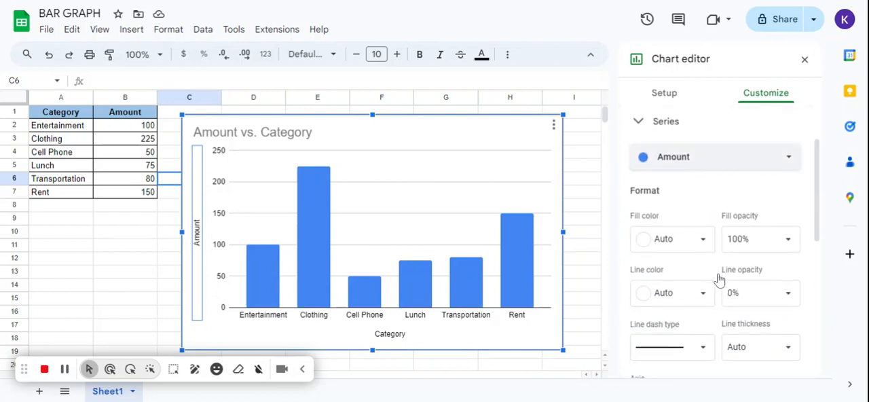
left_click(692, 248)
left_click(686, 111)
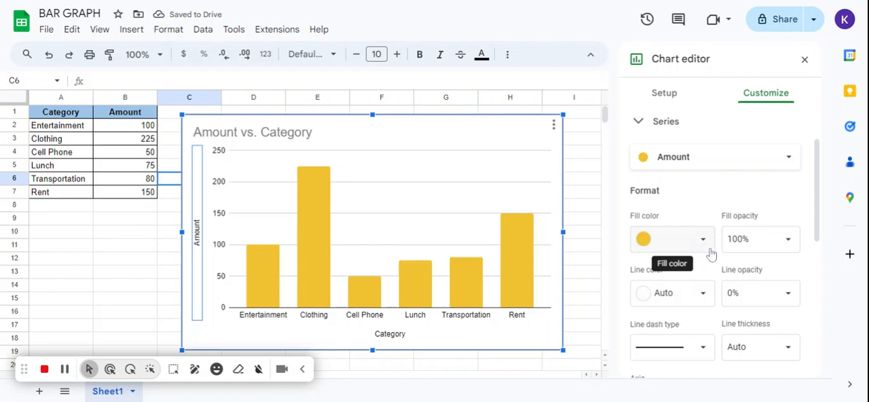
Try a 30% fill opacity on the Amount series and set it to 90% instead.
left_click(742, 239)
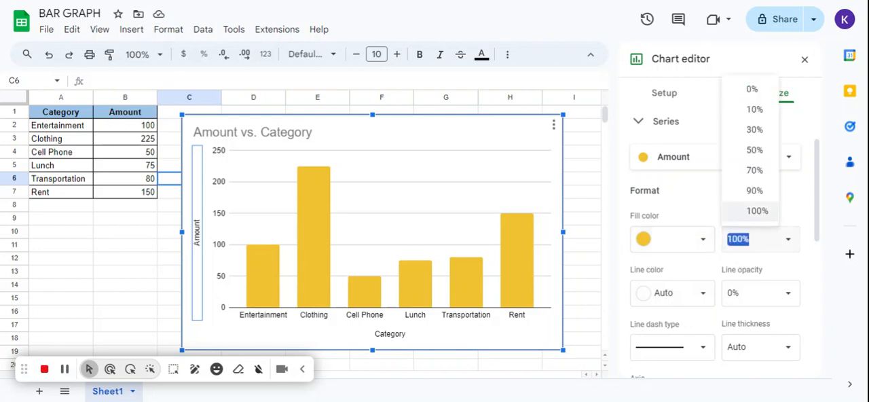
left_click(754, 129)
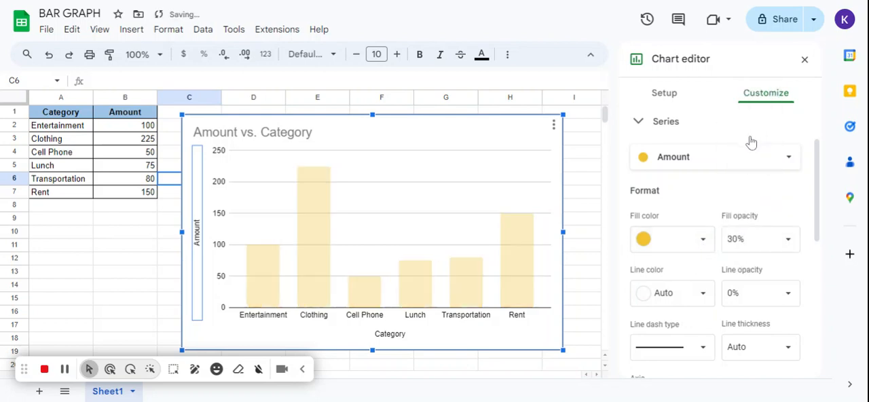
left_click(743, 245)
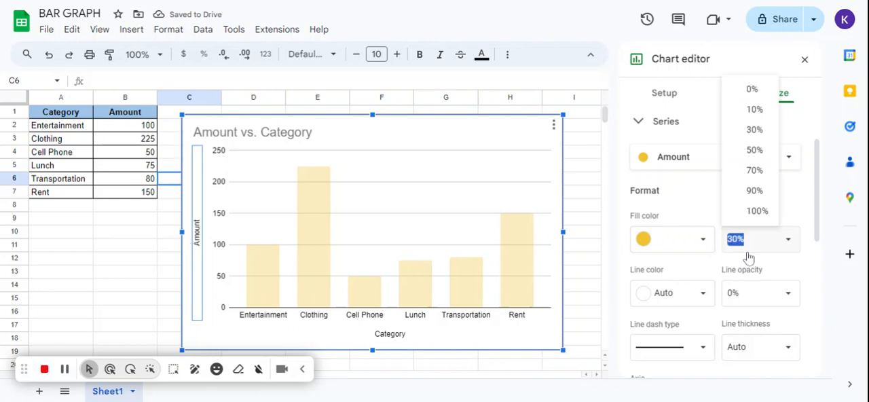
left_click(755, 190)
scroll(708, 345, "down", 3)
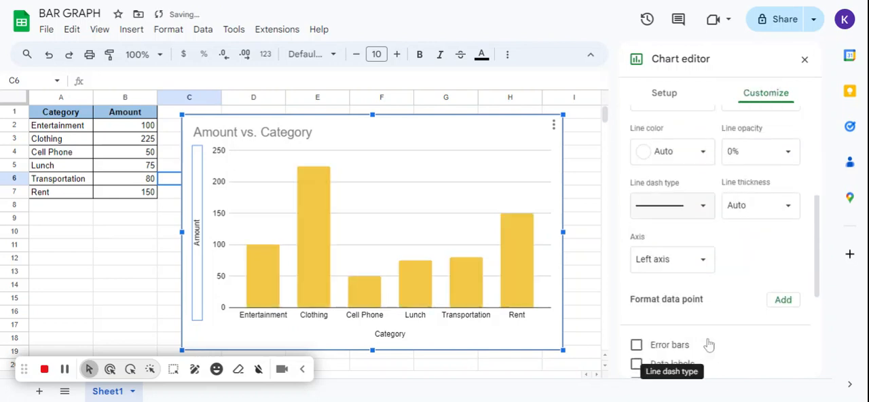
scroll(708, 345, "down", 3)
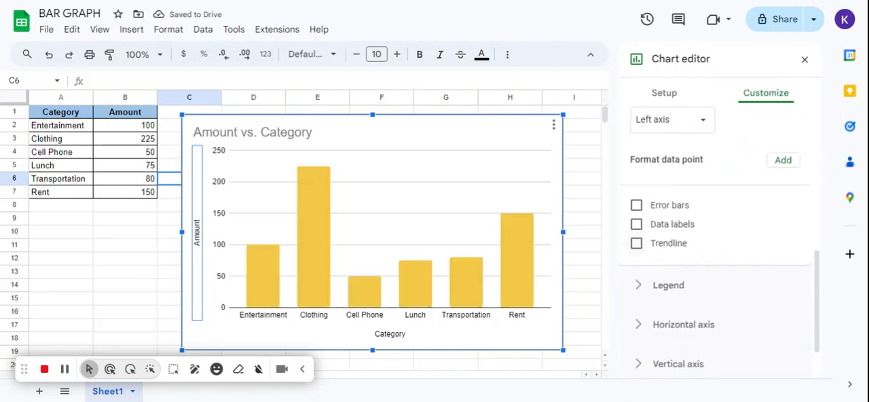
scroll(708, 326, "down", 1)
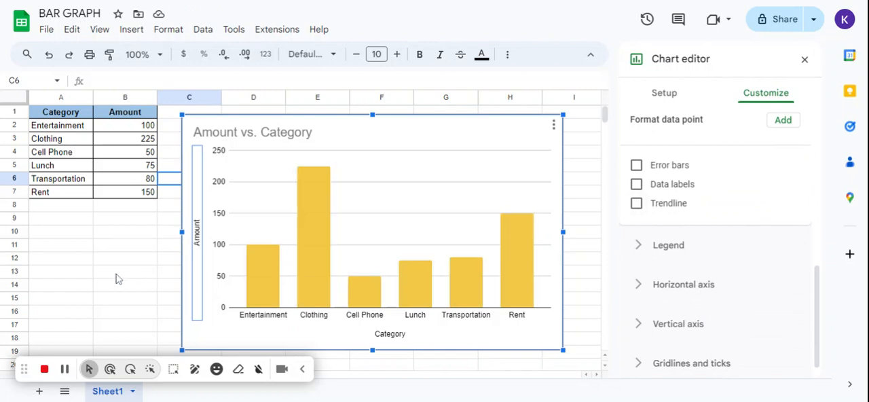